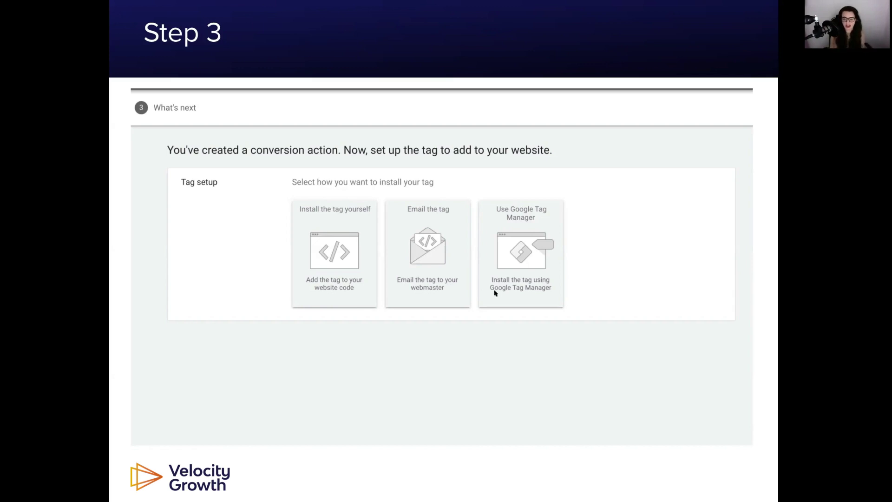
- Leave the slide presentation, switch to the Google Tag Manager workspace and close the conversion action sets page
key(Right)
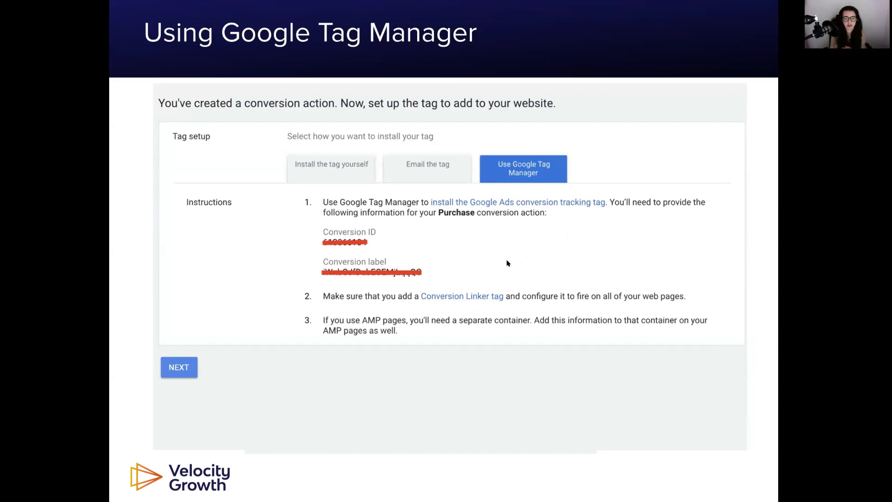
key(Right)
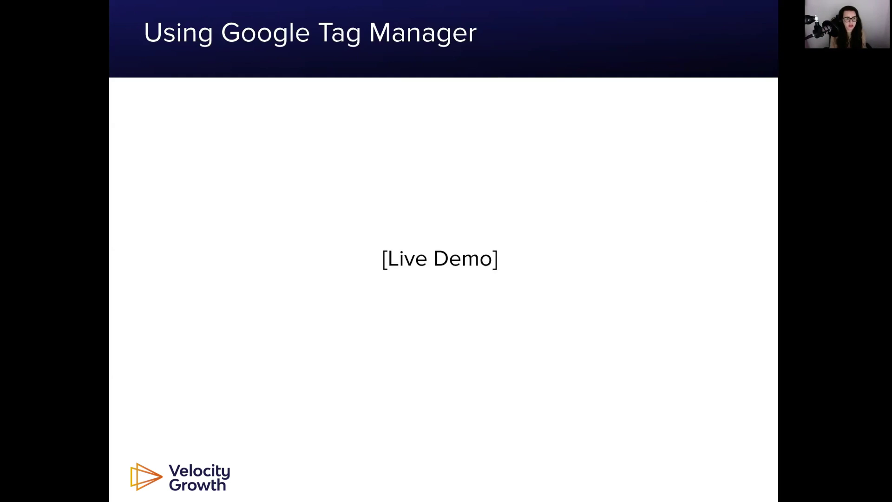
key(Escape)
click(192, 9)
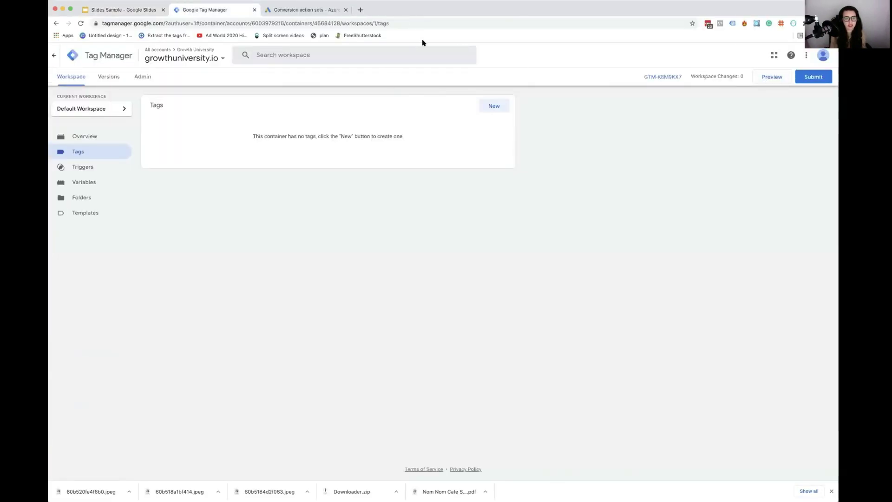
click(346, 10)
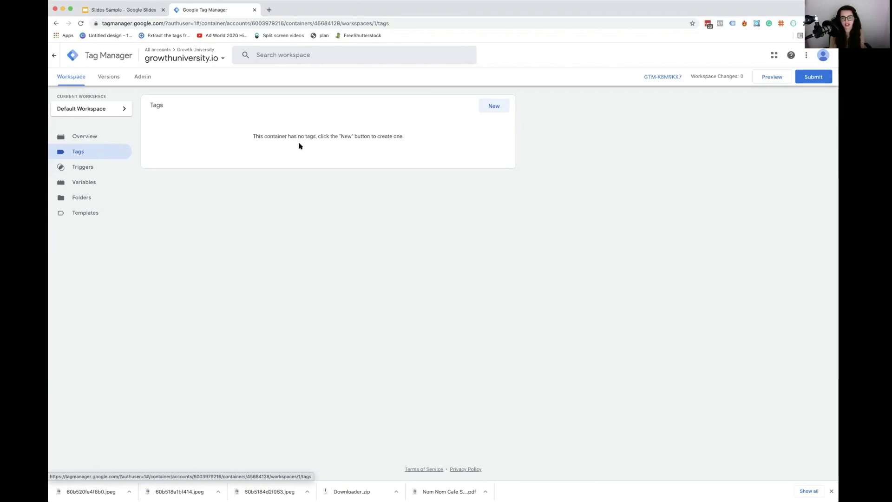
- Create a new tag in the container and name it "Google Ads"
click(493, 106)
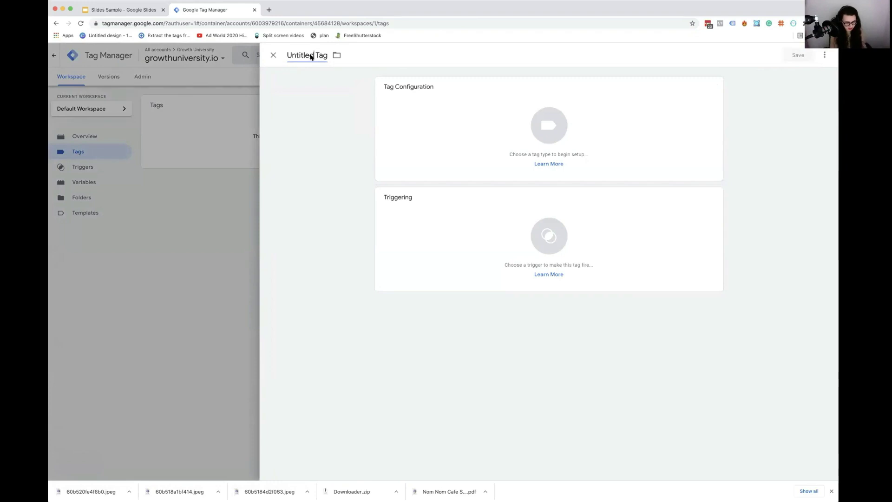
click(310, 57)
text(Google Ad)
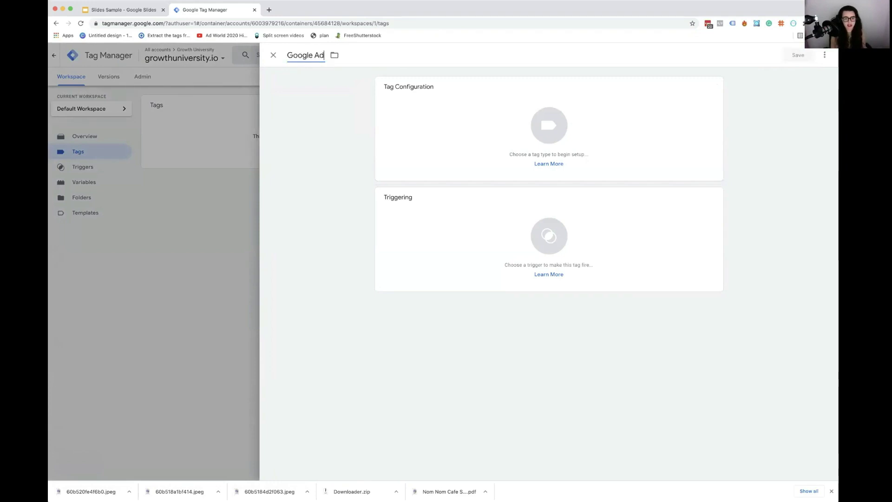
text(s)
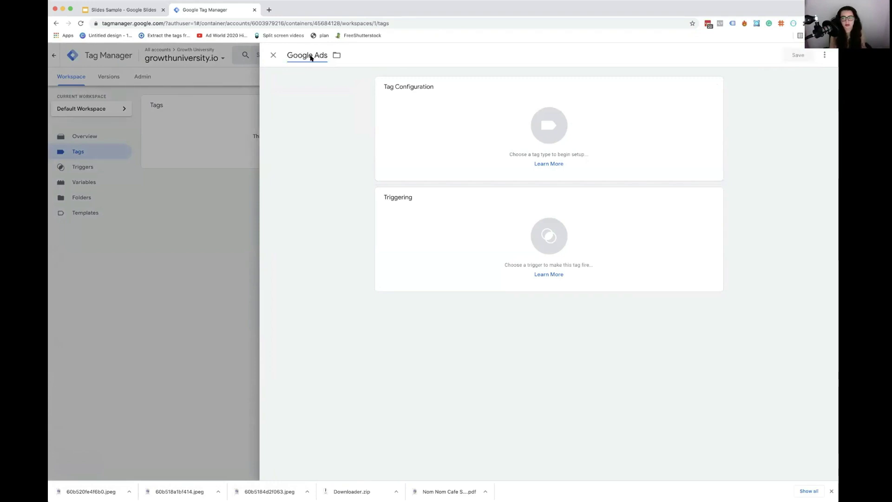
- Look through the tag types available for the tag configuration, from the featured and custom ones to the third-party ones
click(502, 115)
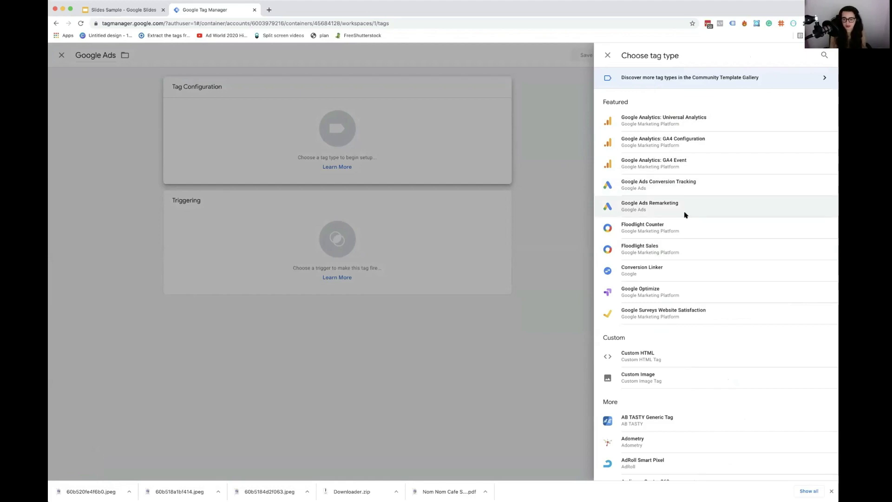
scroll(685, 215, down, 7)
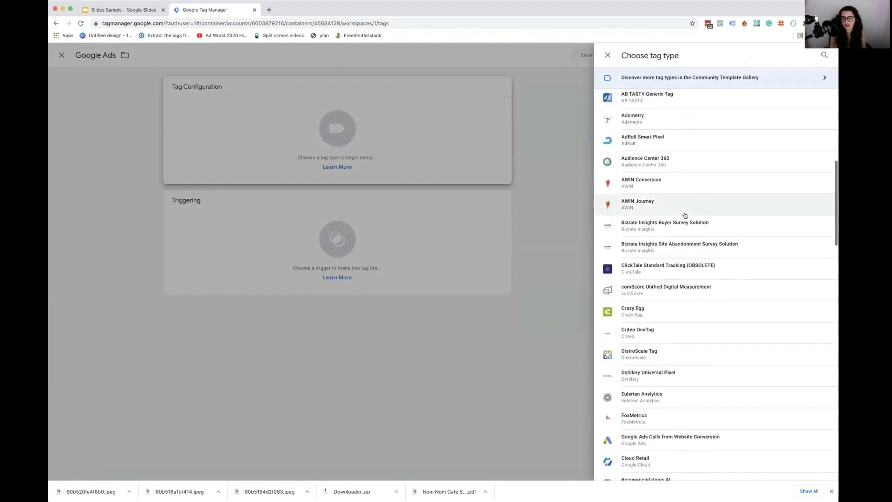
scroll(685, 215, down, 15)
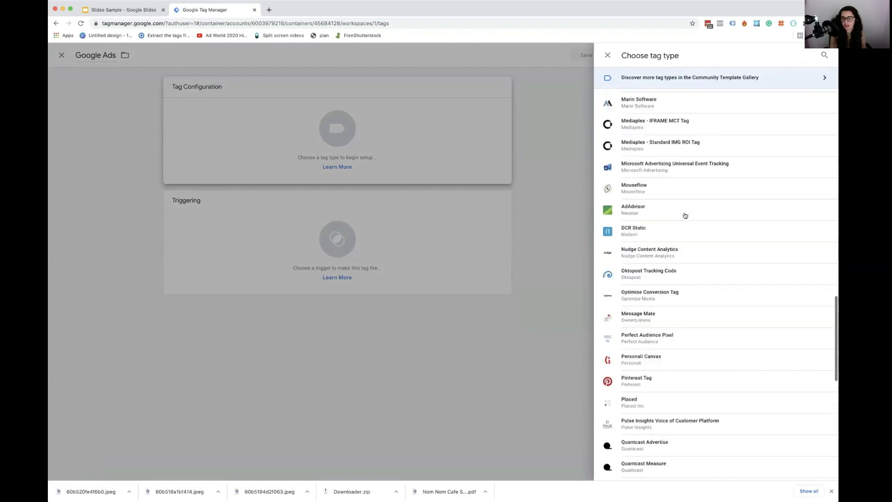
scroll(685, 215, down, 12)
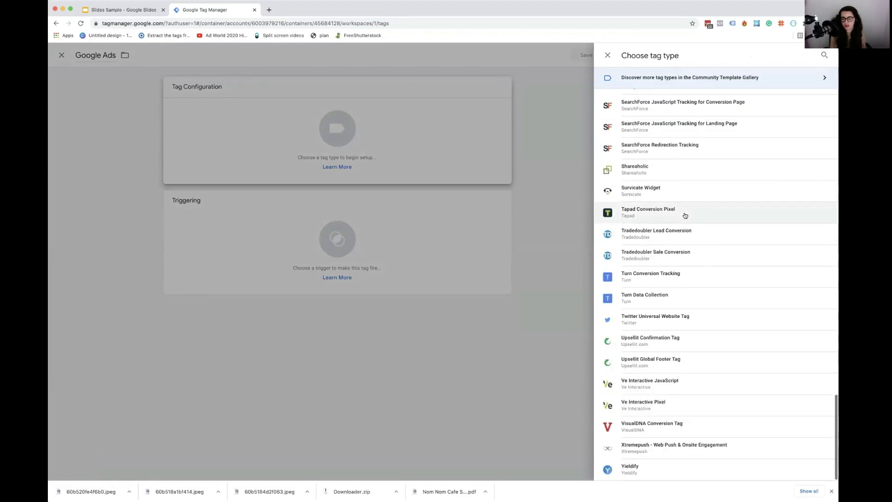
scroll(685, 215, up, 15)
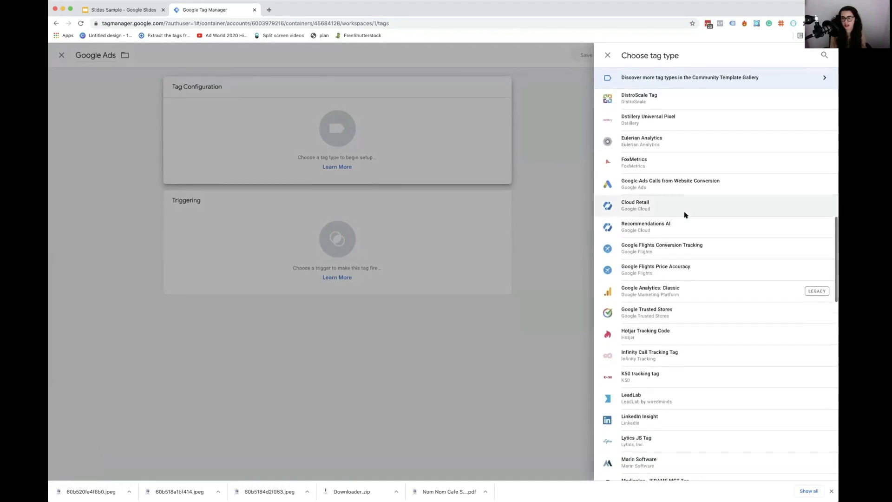
scroll(684, 215, up, 7)
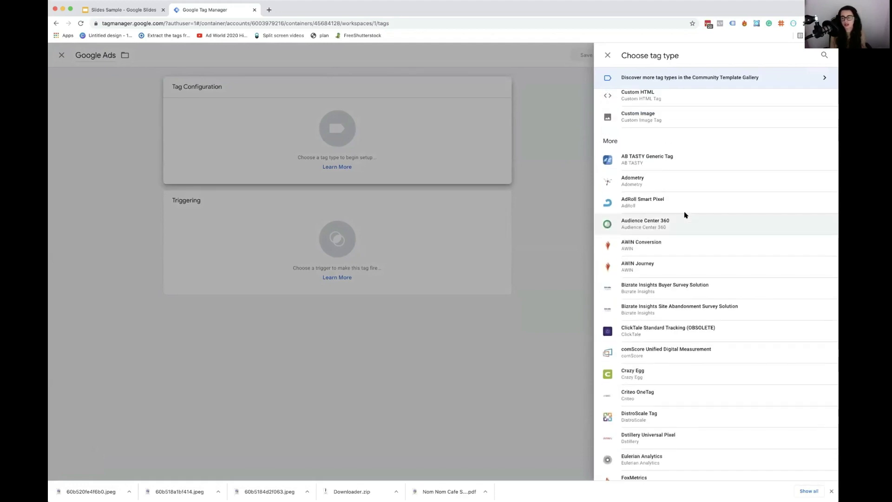
scroll(685, 215, down, 5)
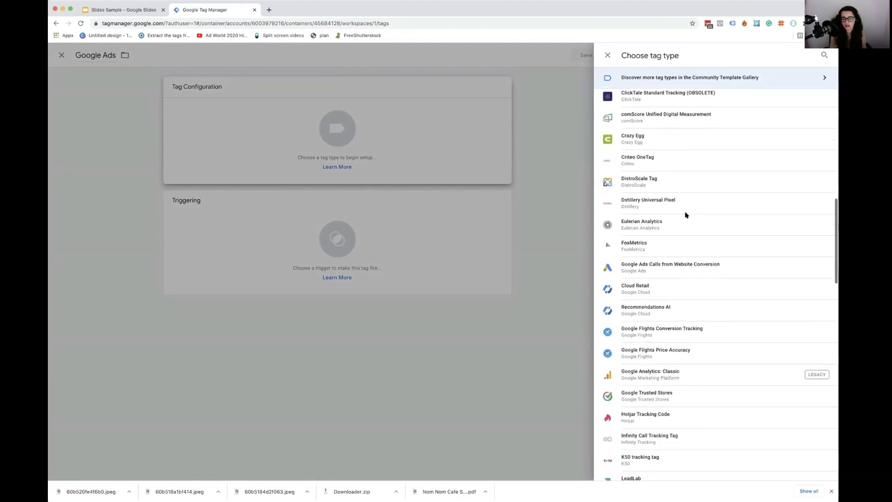
scroll(684, 216, up, 10)
scroll(685, 214, down, 5)
scroll(660, 205, up, 1)
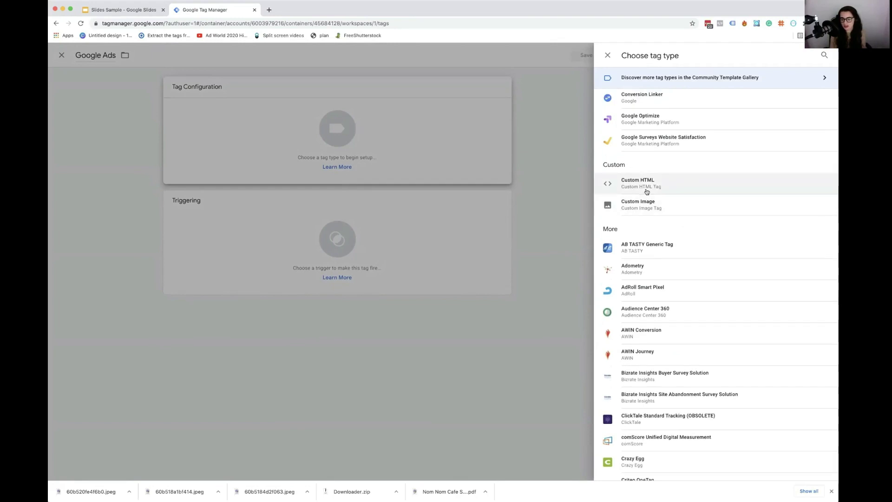
scroll(680, 225, up, 5)
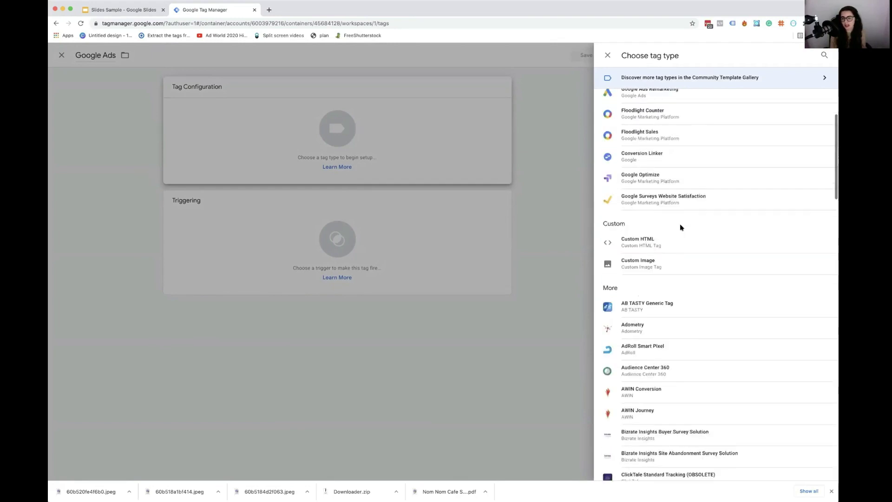
scroll(680, 228, up, 1)
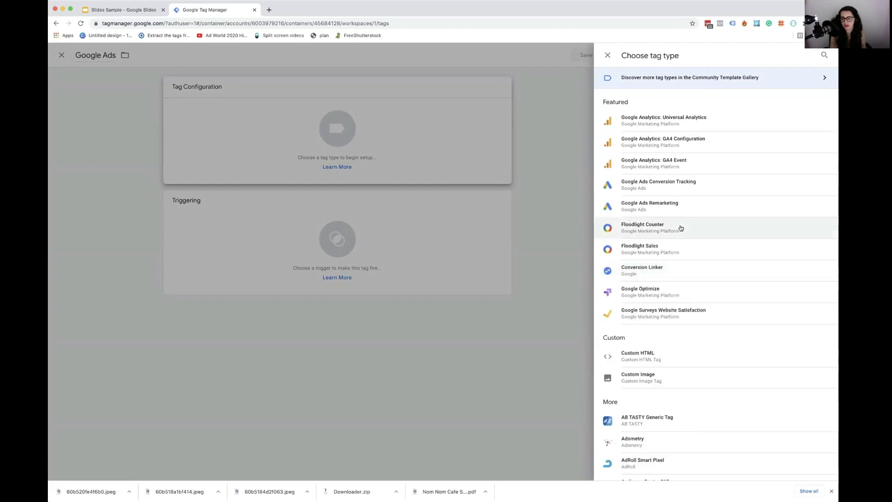
- Set the tag type to Google Ads Conversion Tracking
scroll(681, 227, down, 9)
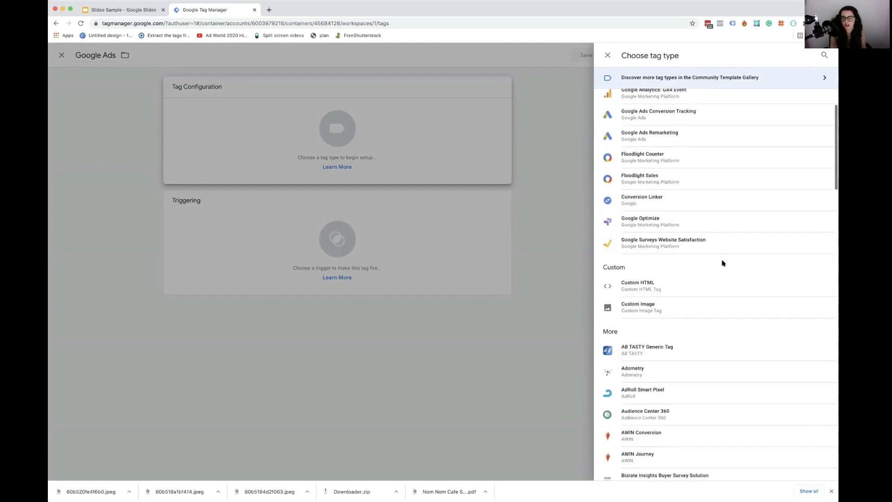
scroll(704, 284, up, 9)
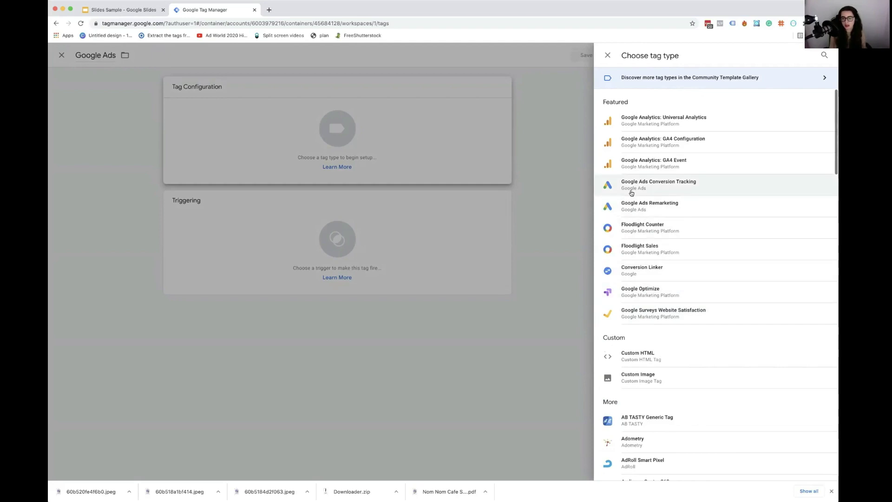
click(676, 187)
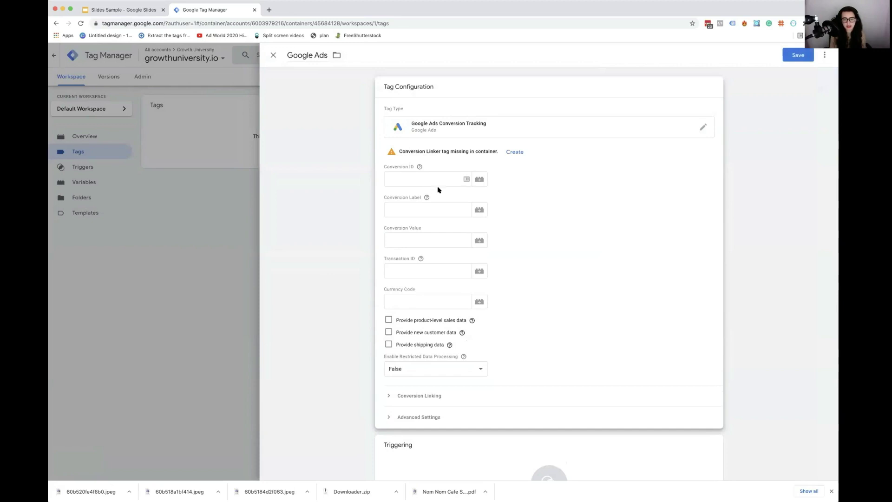
- Go through the tag's Conversion ID, Conversion Label, Conversion Value, Transaction ID and Currency Code fields without filling them in
scroll(420, 198, down, 2)
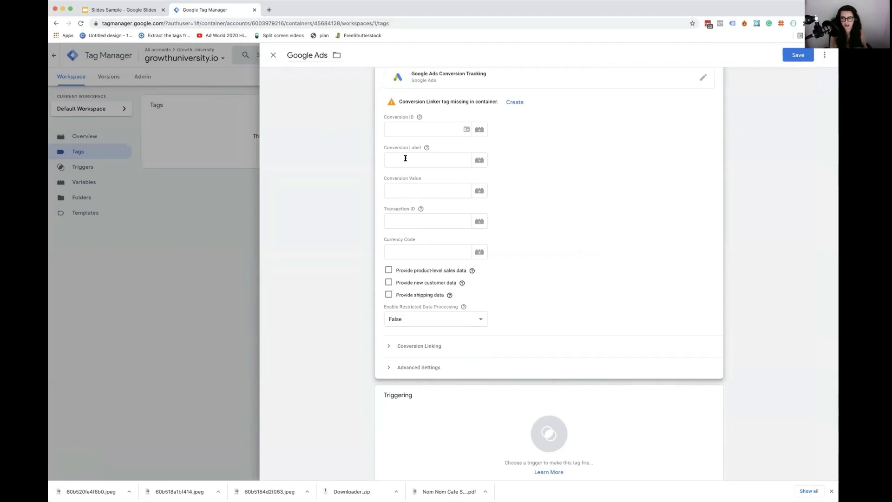
click(409, 131)
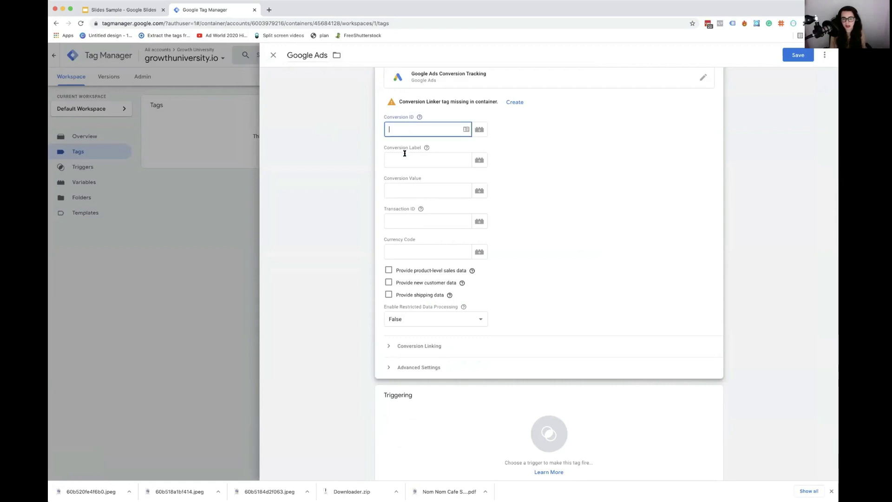
click(402, 158)
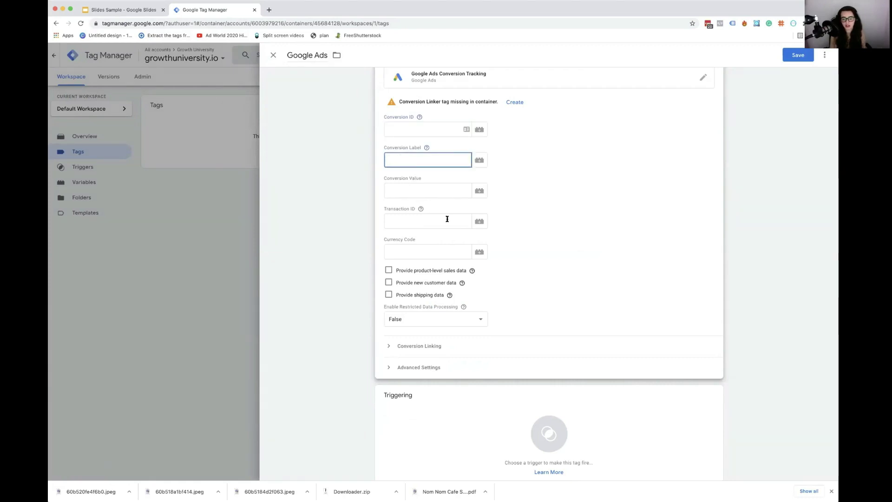
click(406, 188)
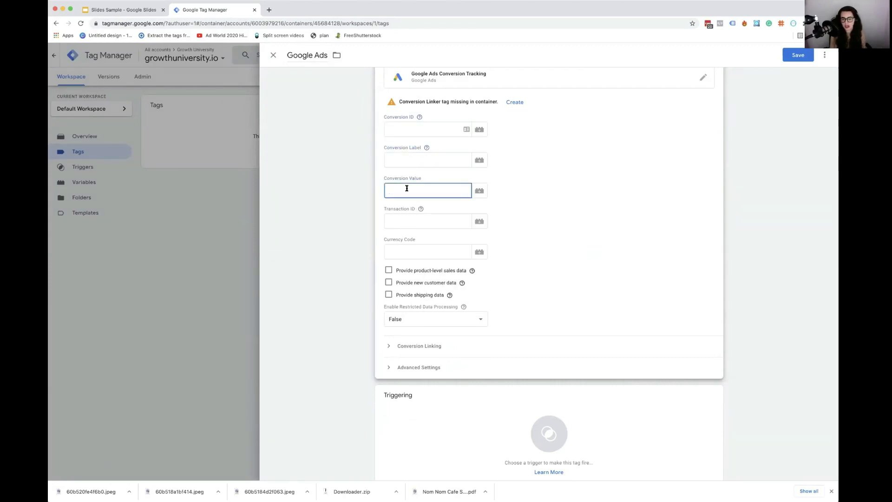
click(408, 222)
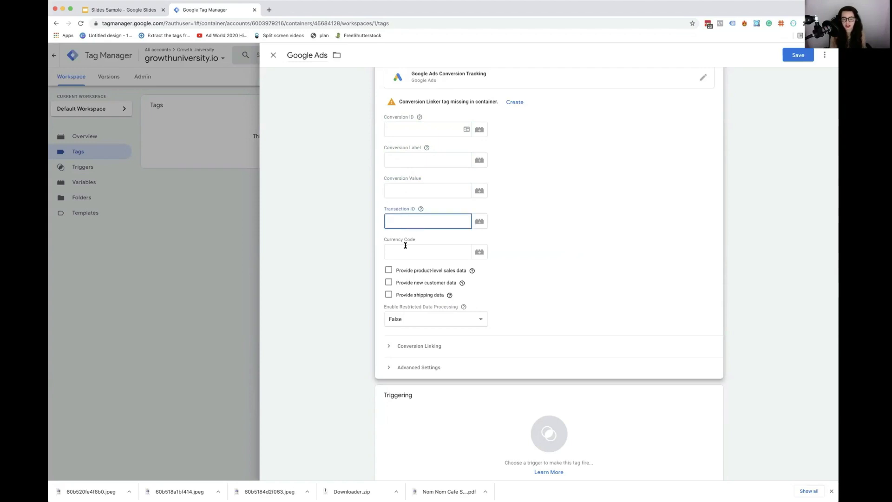
click(405, 247)
scroll(405, 248, down, 1)
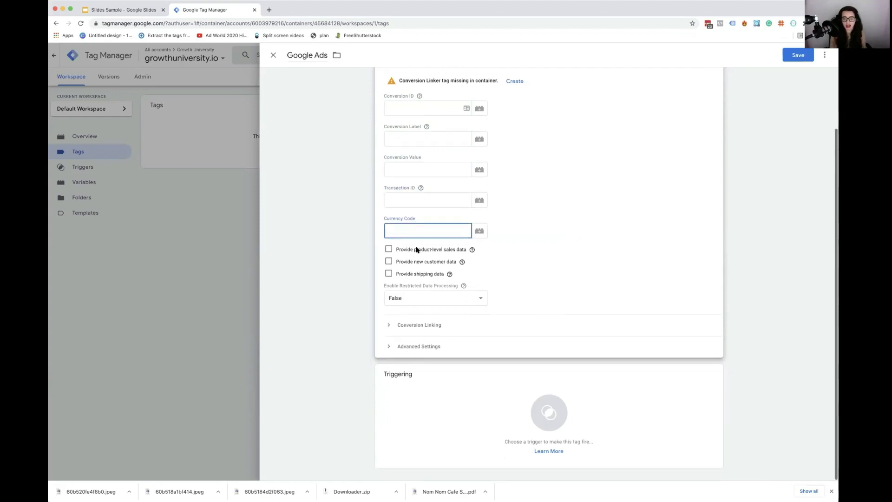
- Review the tag's Conversion Linking and Advanced Settings sections and collapse them again
click(390, 325)
scroll(395, 360, down, 2)
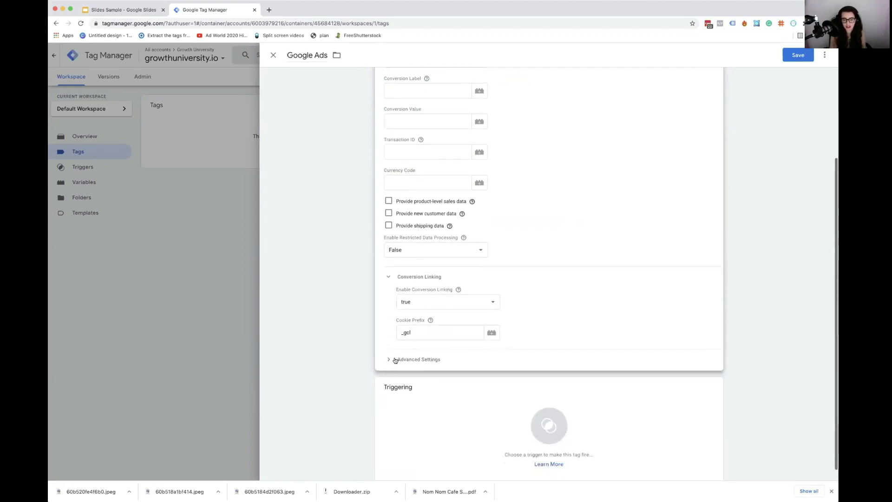
click(392, 360)
click(389, 359)
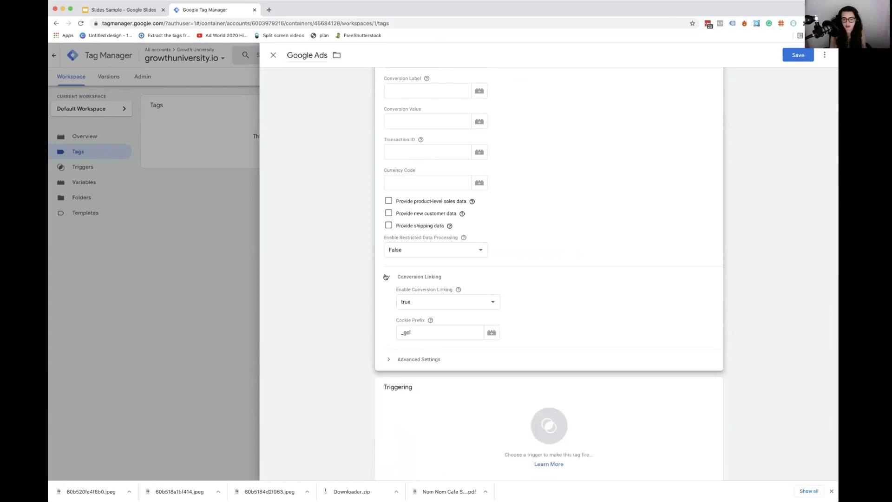
click(386, 277)
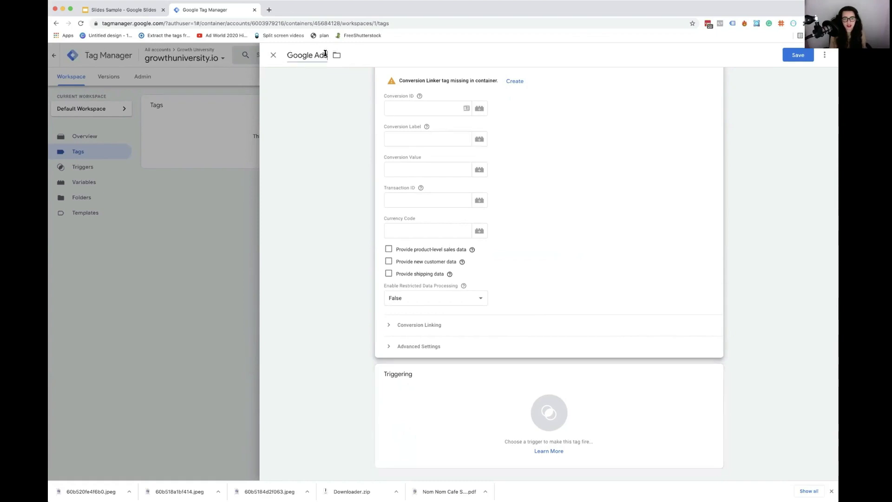
- Rename the tag as "Purchase"
drag(327, 54, 284, 55)
text(Purchase)
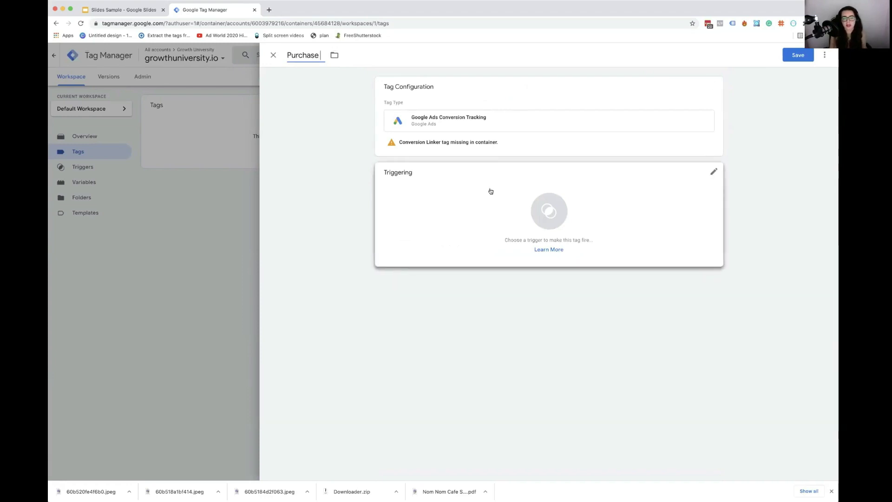
- Create a new Page View trigger for the Purchase tag
click(472, 193)
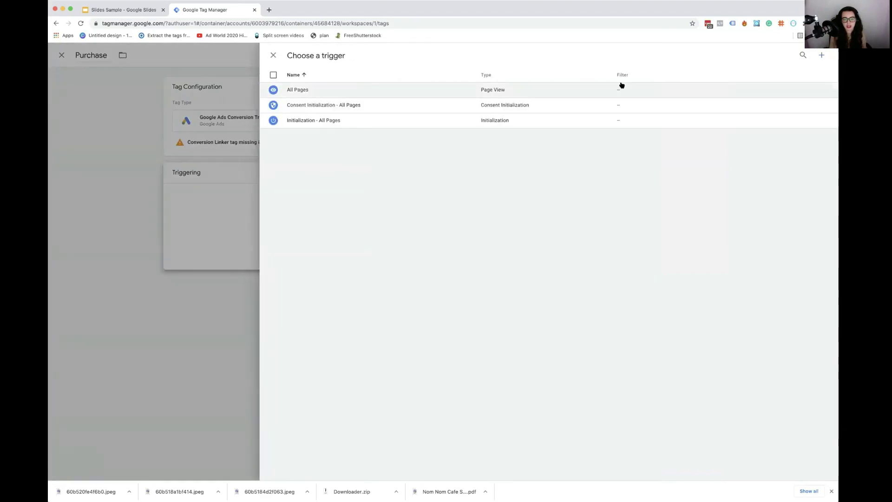
click(819, 55)
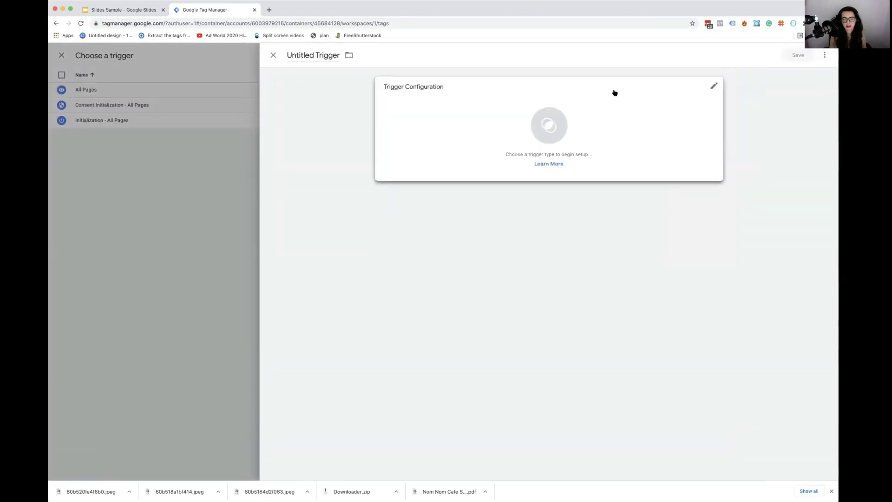
click(458, 109)
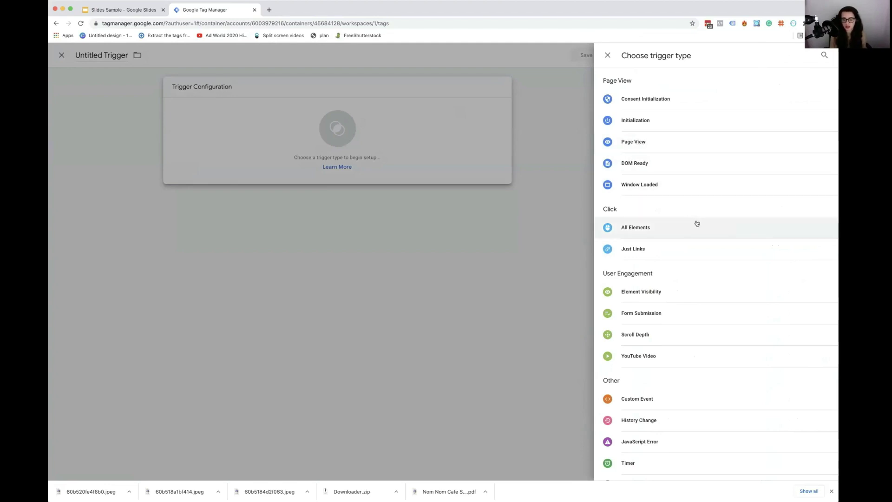
scroll(696, 223, down, 1)
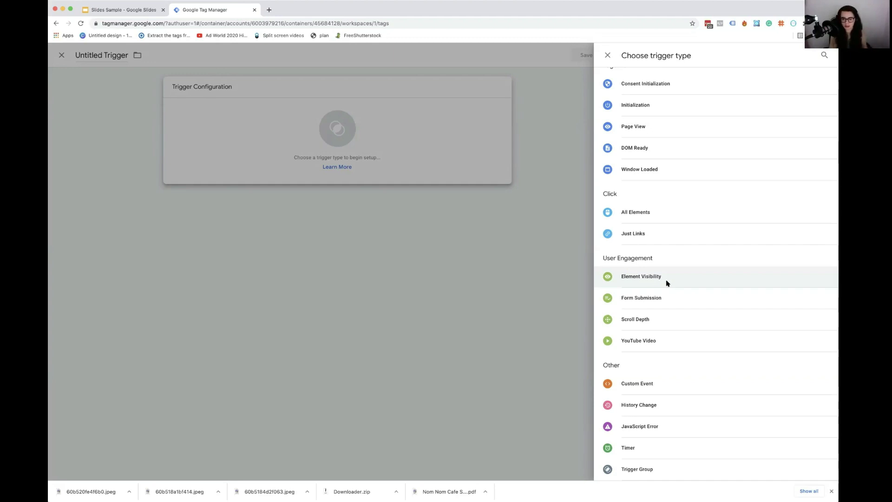
scroll(695, 218, up, 1)
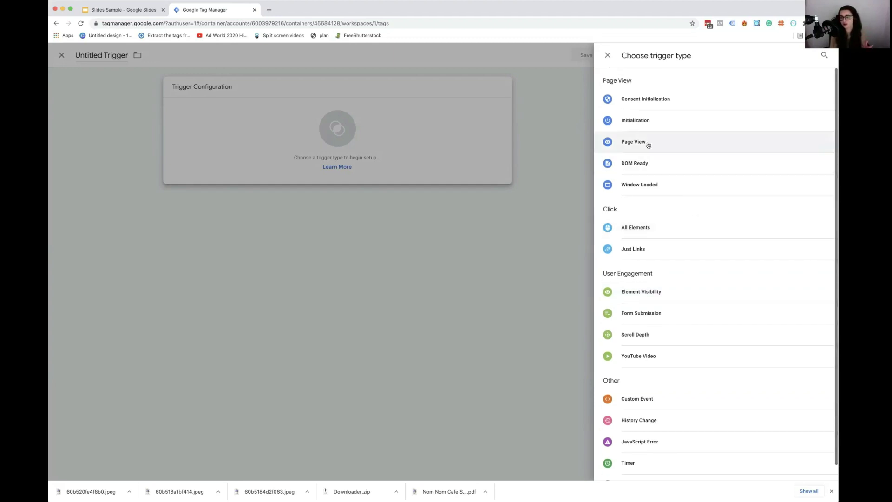
click(648, 144)
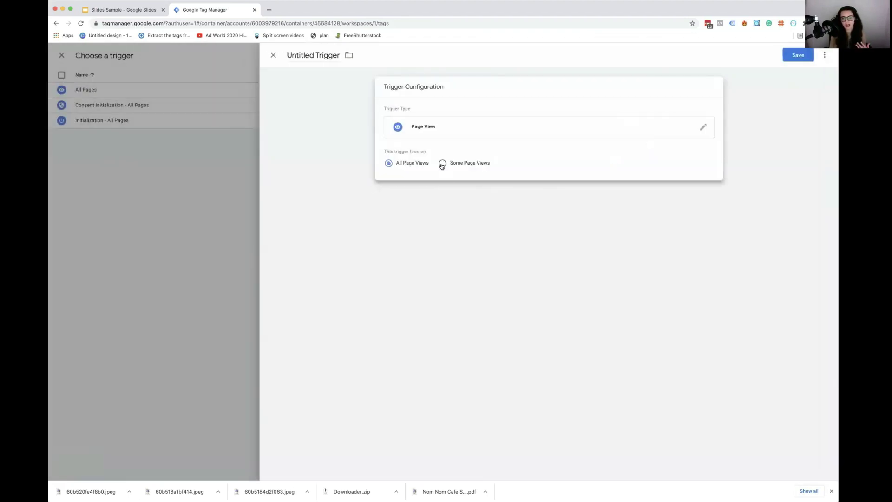
- Make the trigger fire only on some page views, where Page URL contains "thank-you"
click(442, 165)
click(447, 197)
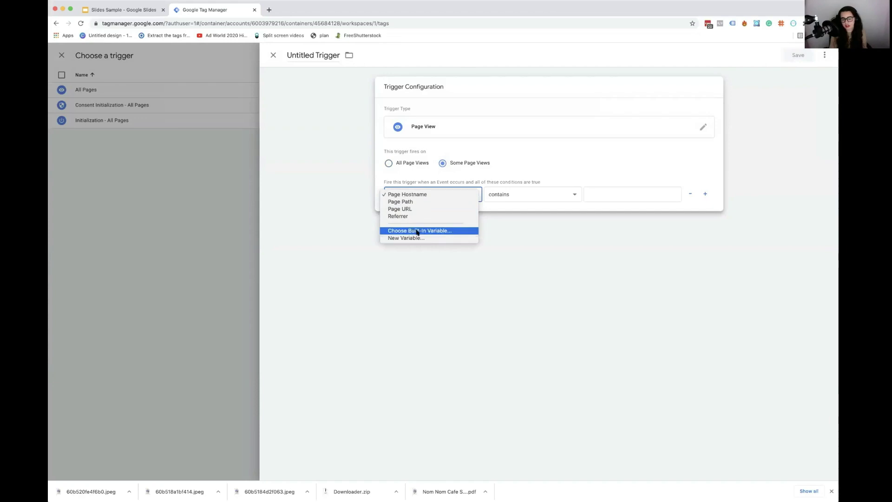
click(432, 209)
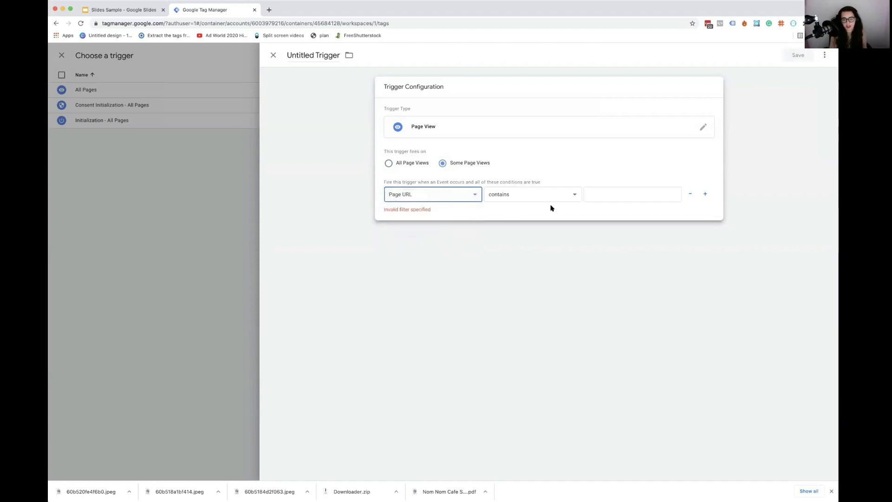
click(595, 193)
text(thank-you)
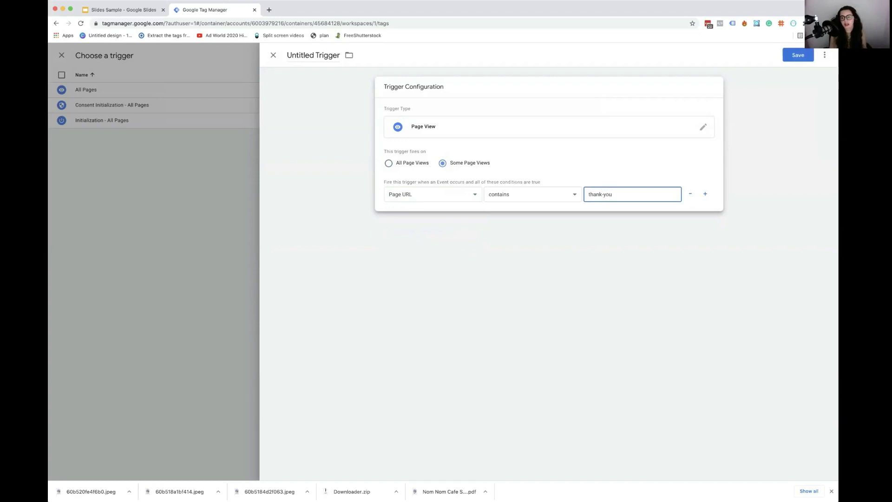
click(566, 259)
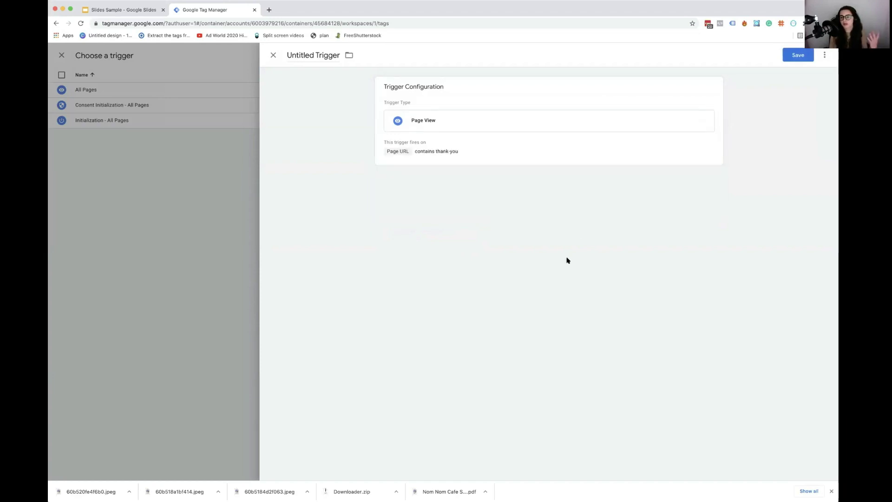
- Name the trigger "Thank You Page Reached" and save it to the Purchase tag
click(311, 55)
text(Thank)
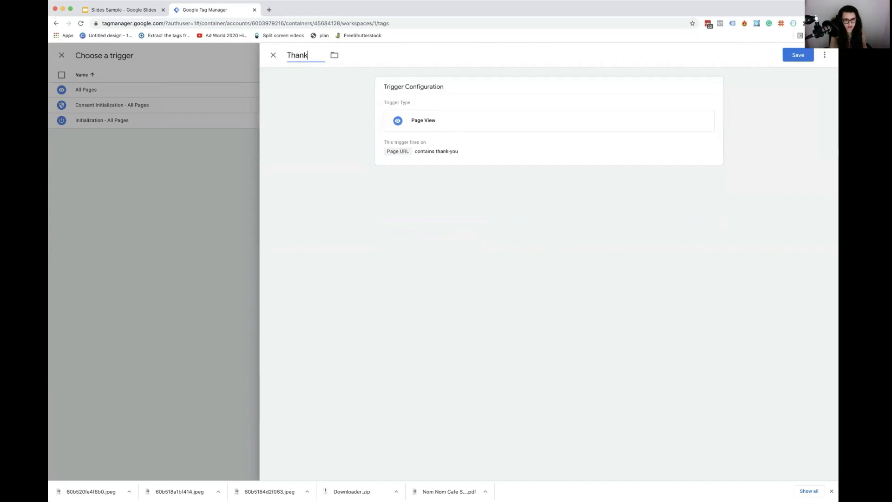
text( You Page Reached)
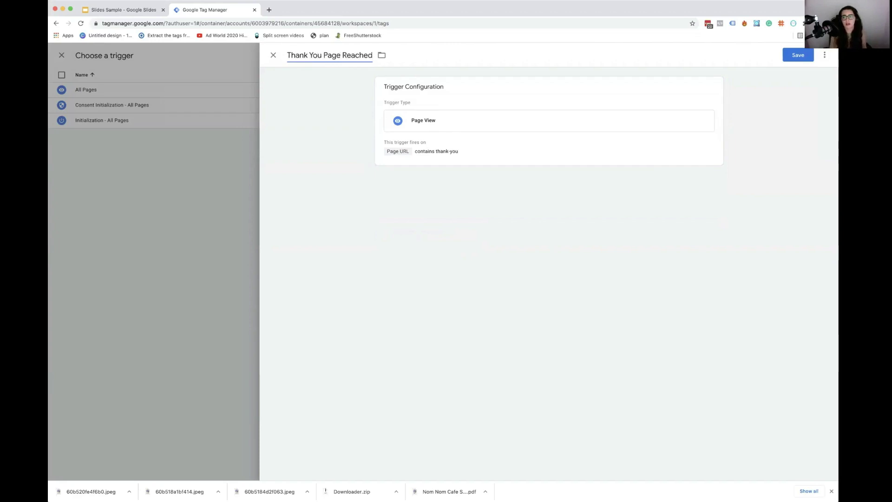
click(797, 55)
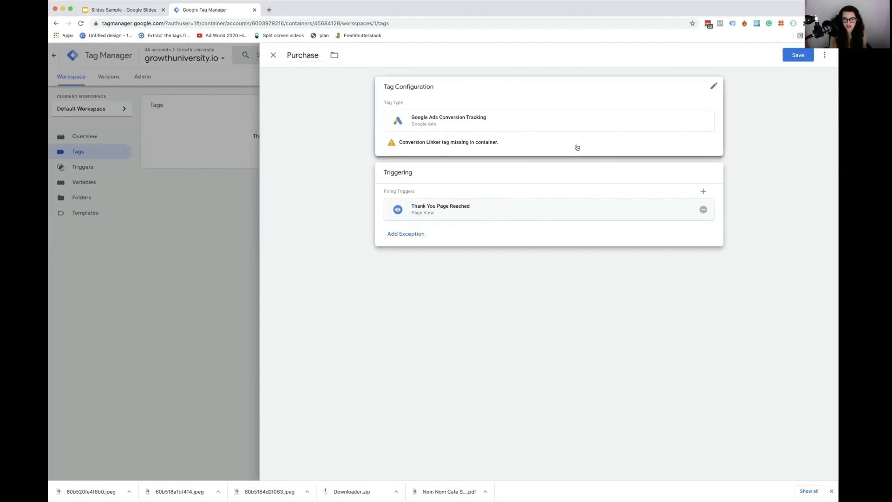
- Check which further firing triggers are available for the Purchase tag, and close the list without adding one
click(703, 191)
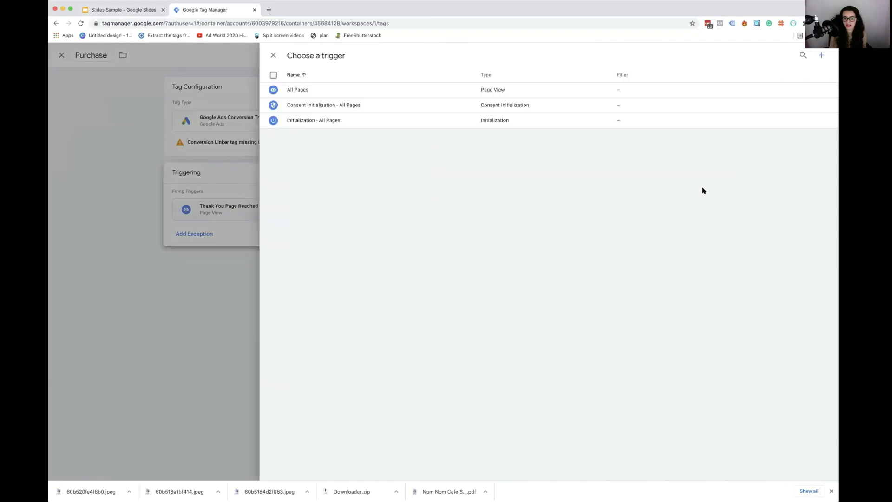
click(272, 54)
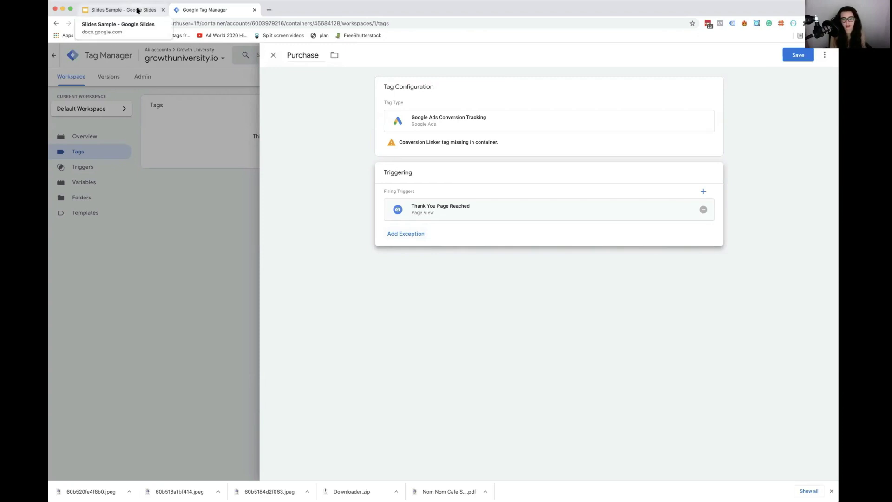
- Try to save the Purchase tag with its conversion fields empty, and close it unsaved
click(793, 57)
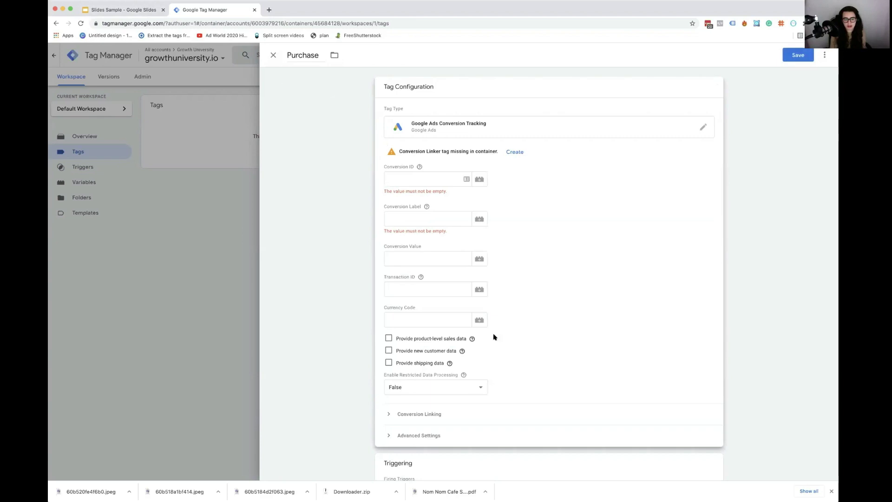
click(273, 55)
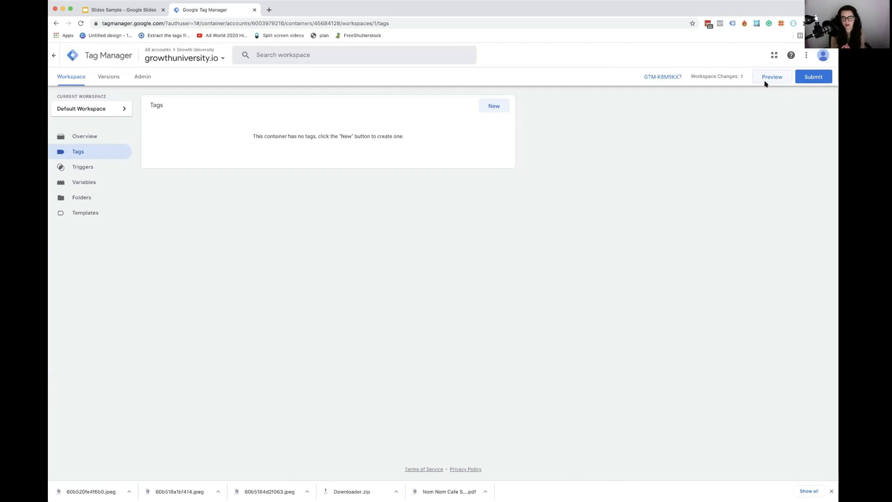
- Open growthuniversity.io in a new browser tab and inspect its home page with the developer tools
click(269, 10)
text(growthuniver)
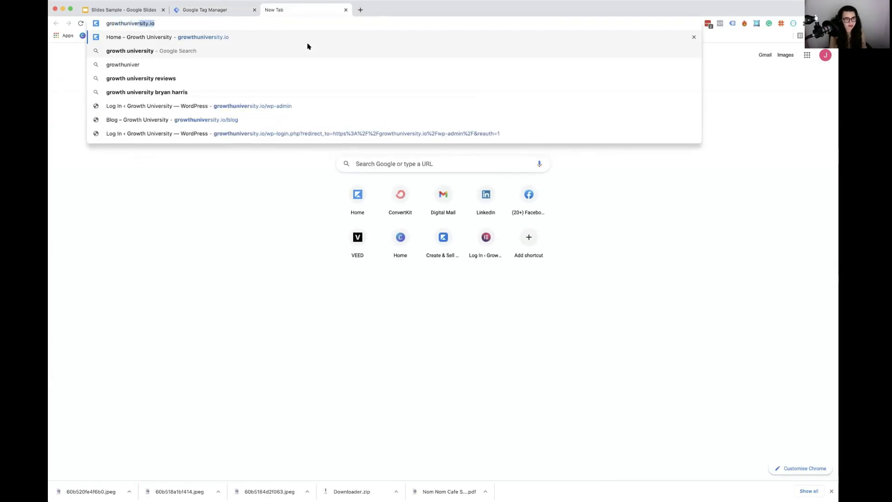
key(Return)
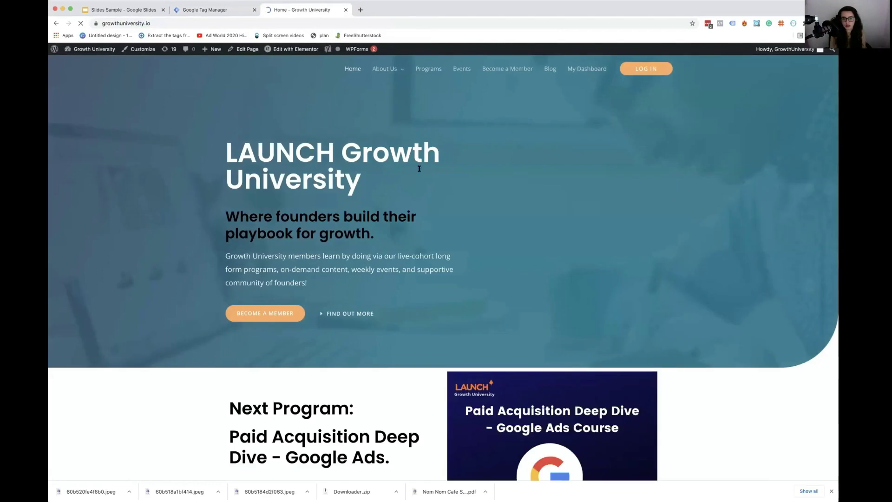
right_click(518, 176)
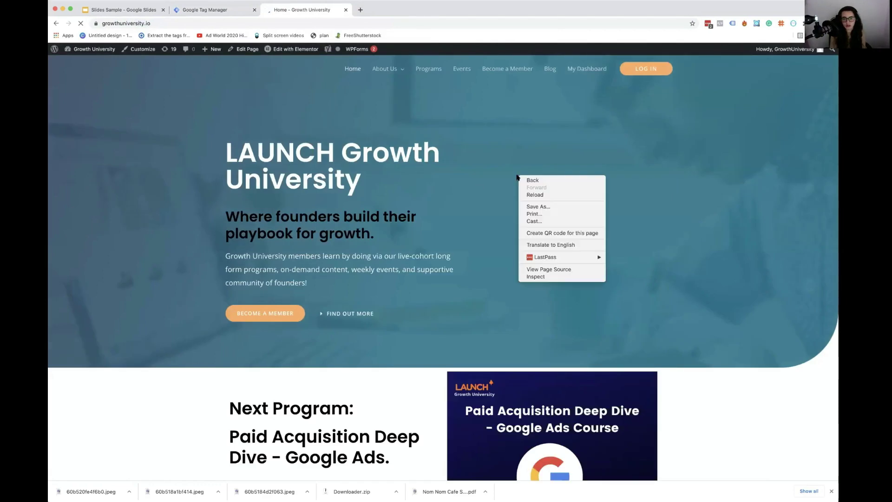
click(548, 276)
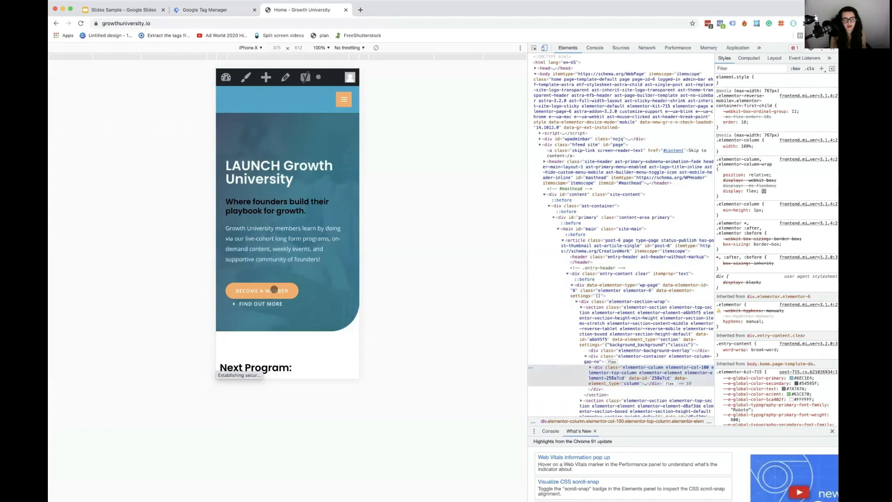
- View the site's Membership page through the Become a Member link, and return to the home page
click(280, 290)
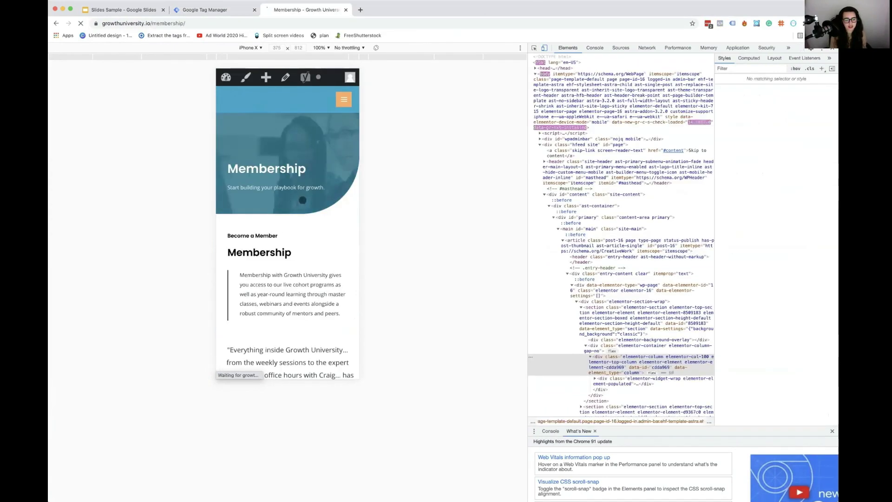
scroll(298, 198, down, 10)
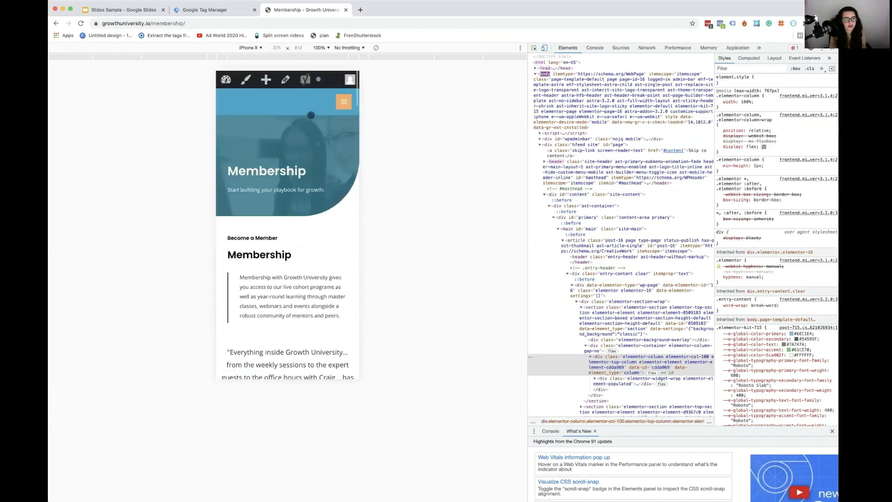
click(344, 99)
click(229, 119)
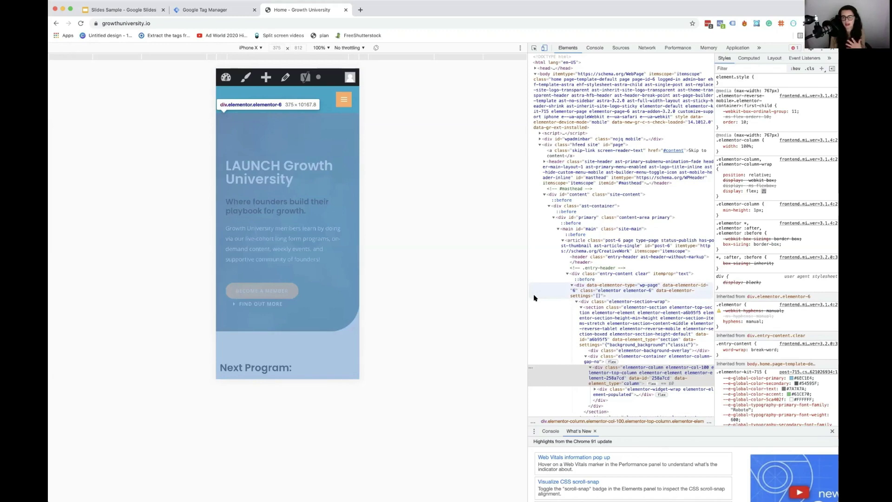
- Switch to the Slides Sample presentation in Google Slides and present it from the "Monitoring Your Conversions" slide
click(113, 10)
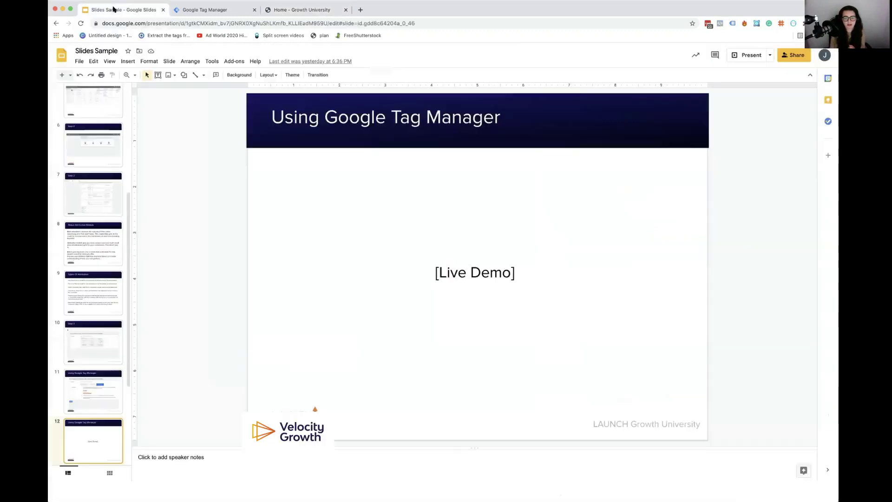
click(742, 57)
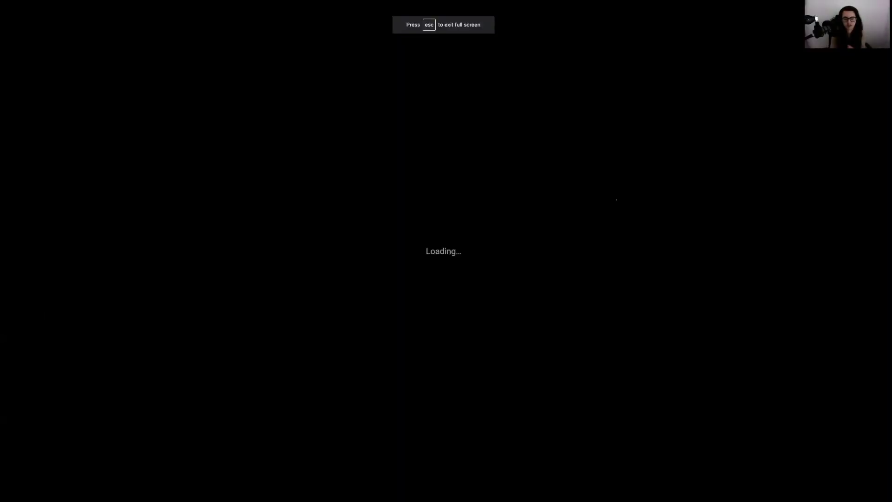
key(Right)
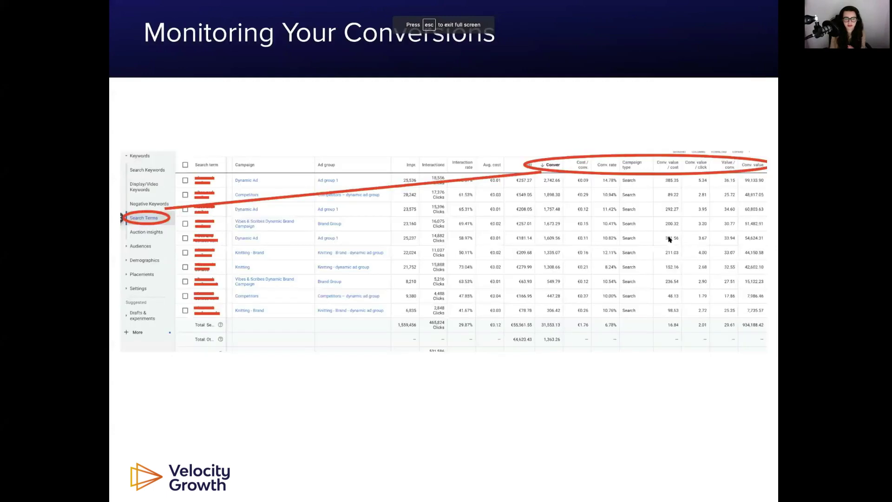